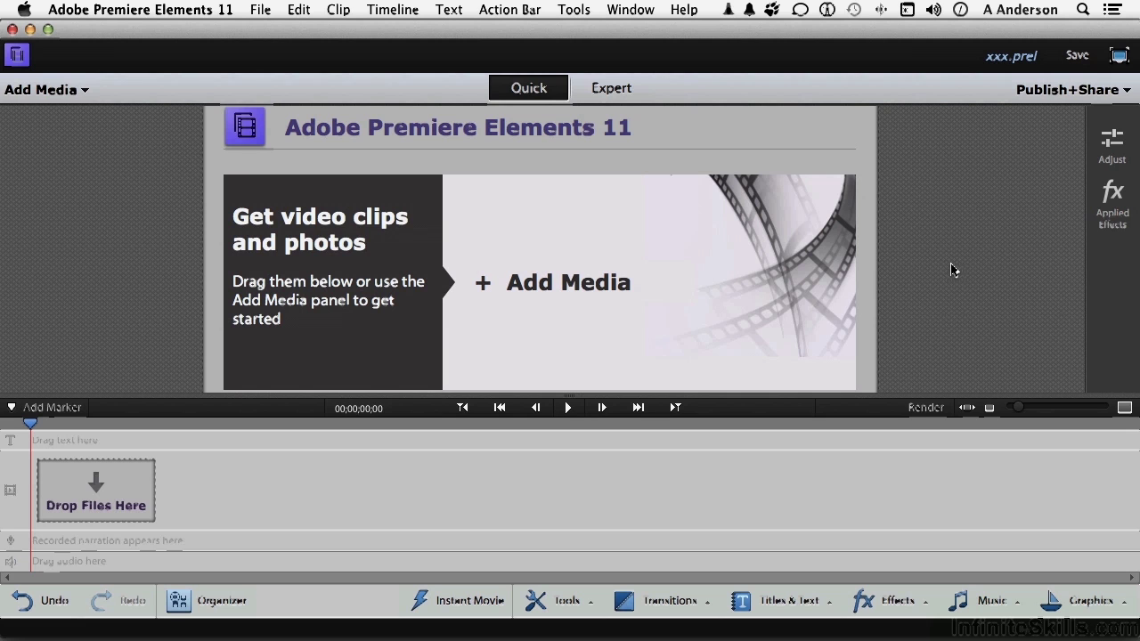
# Open the keyboard customization settings and expand the File commands in the Application category.
pyautogui.click(299, 11)
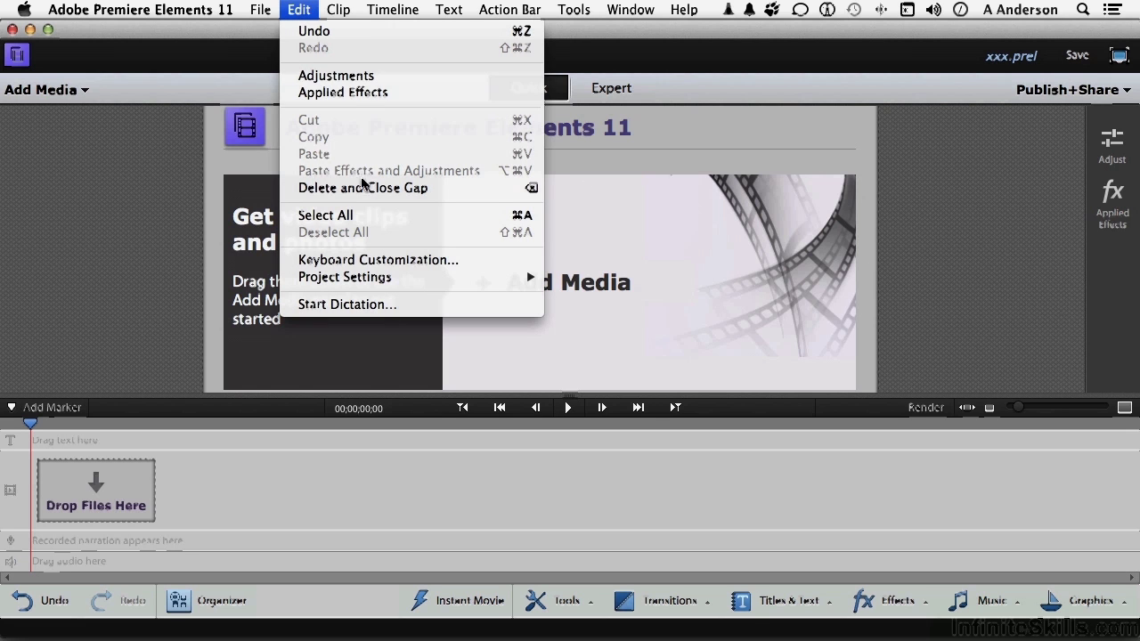
pyautogui.click(388, 260)
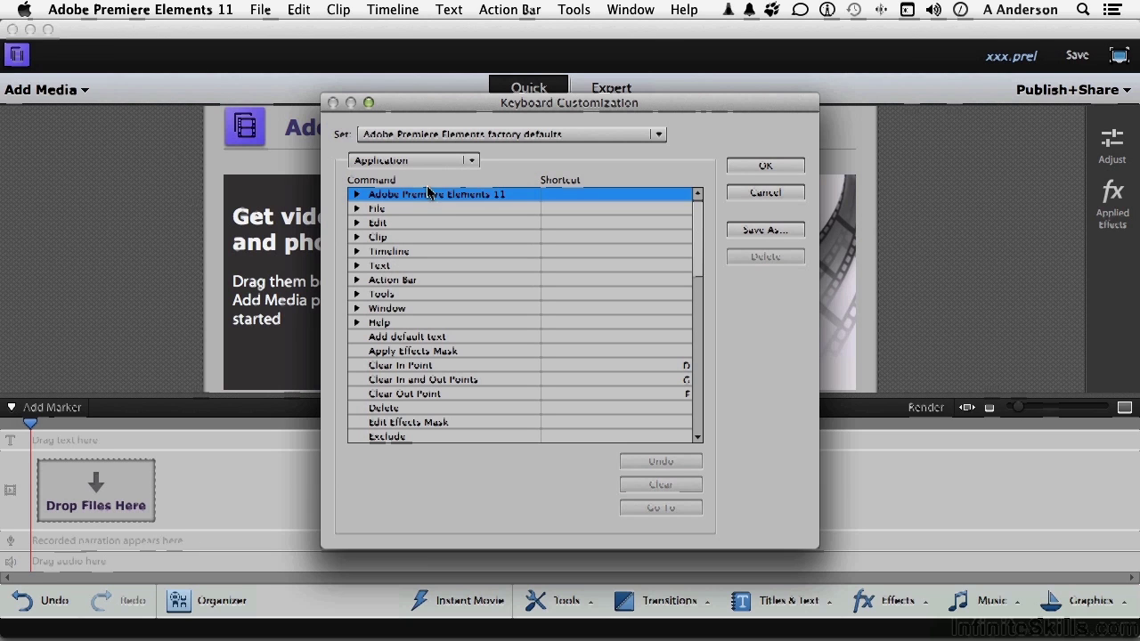
pyautogui.click(447, 163)
pyautogui.click(447, 163)
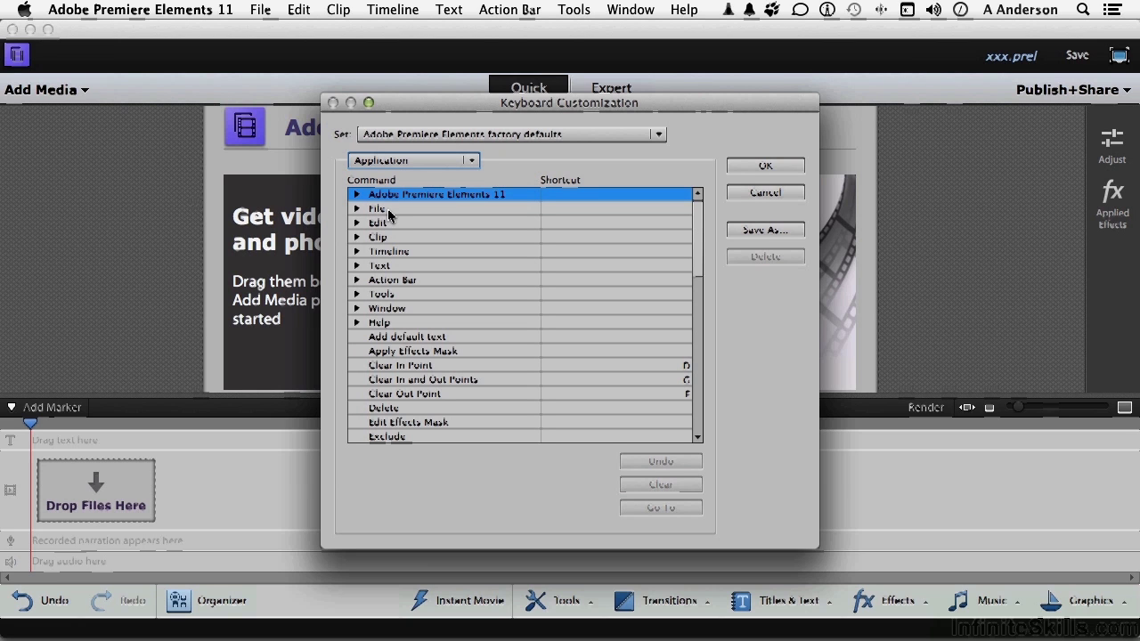
pyautogui.click(357, 210)
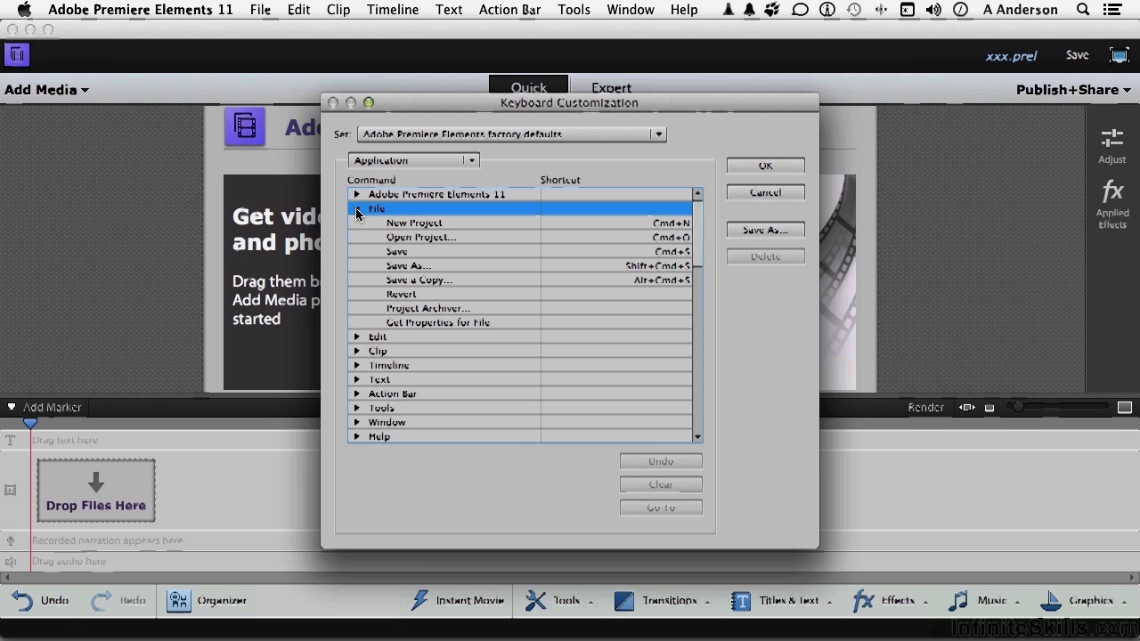
# Try Alt+Cmd+U as the shortcut for the Get Properties for File command and clear it again.
pyautogui.click(431, 323)
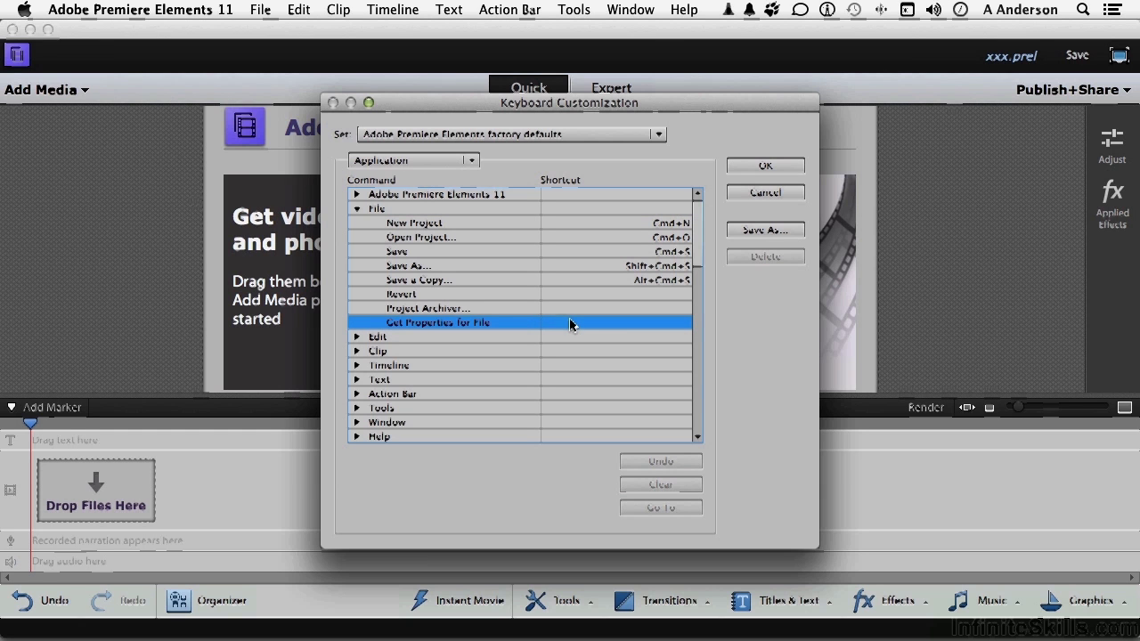
pyautogui.click(613, 306)
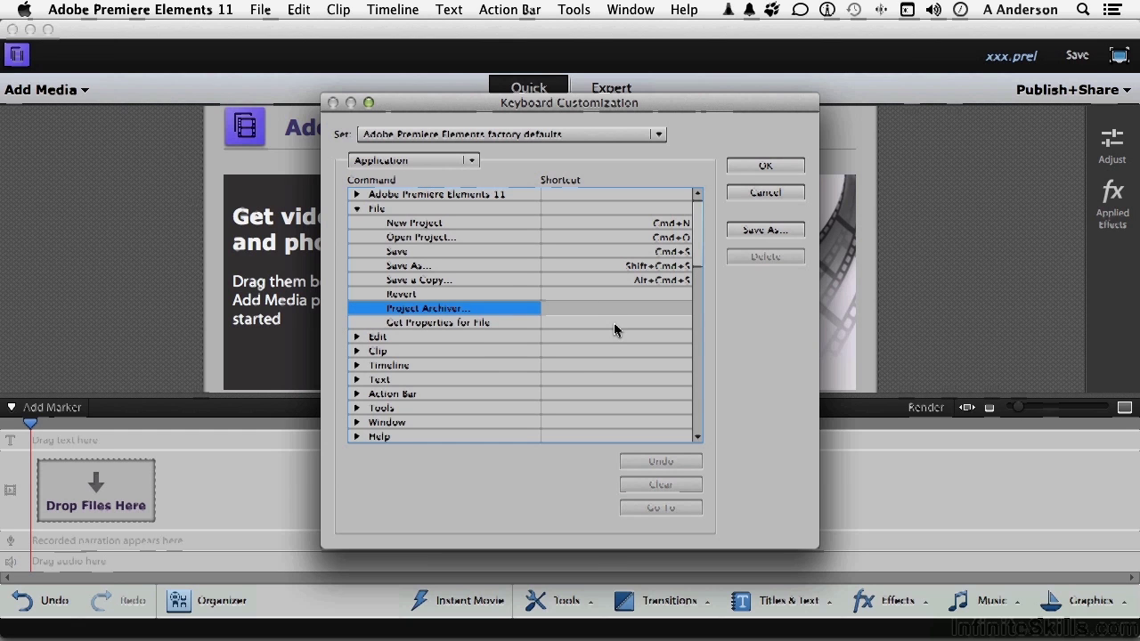
pyautogui.click(613, 322)
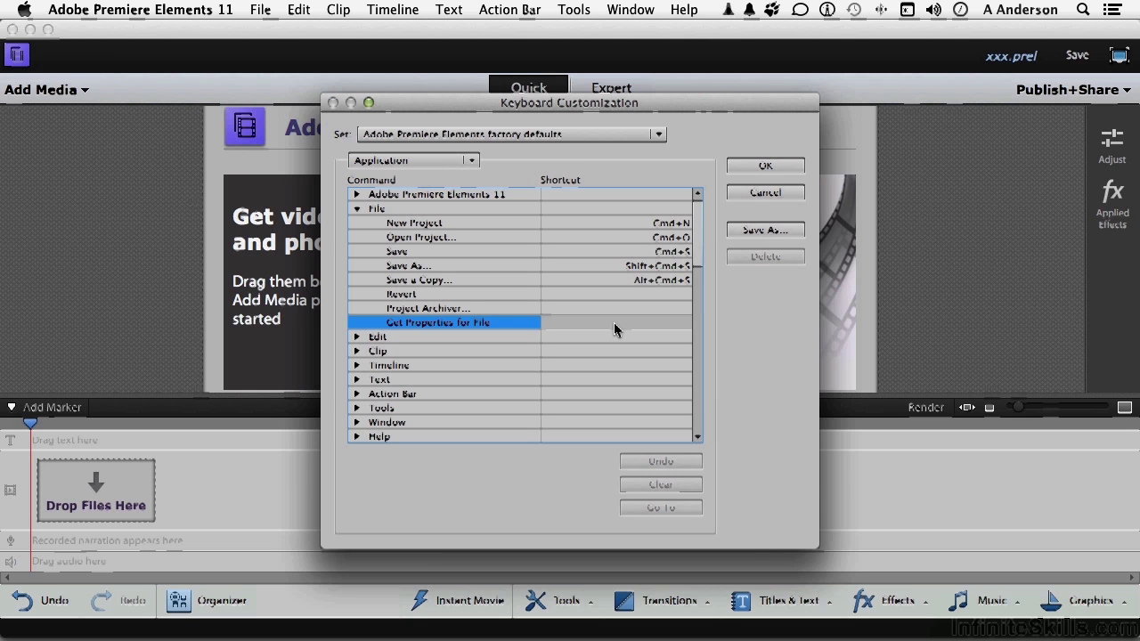
pyautogui.press('super')
pyautogui.press('alt')
pyautogui.press('alt+super+u')
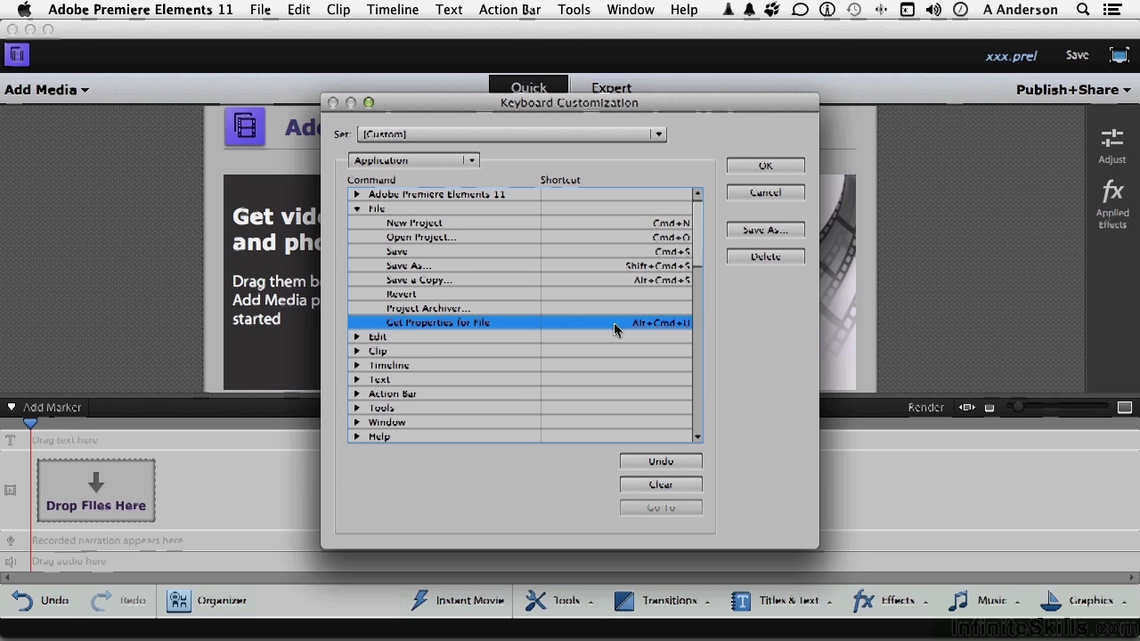
pyautogui.click(644, 488)
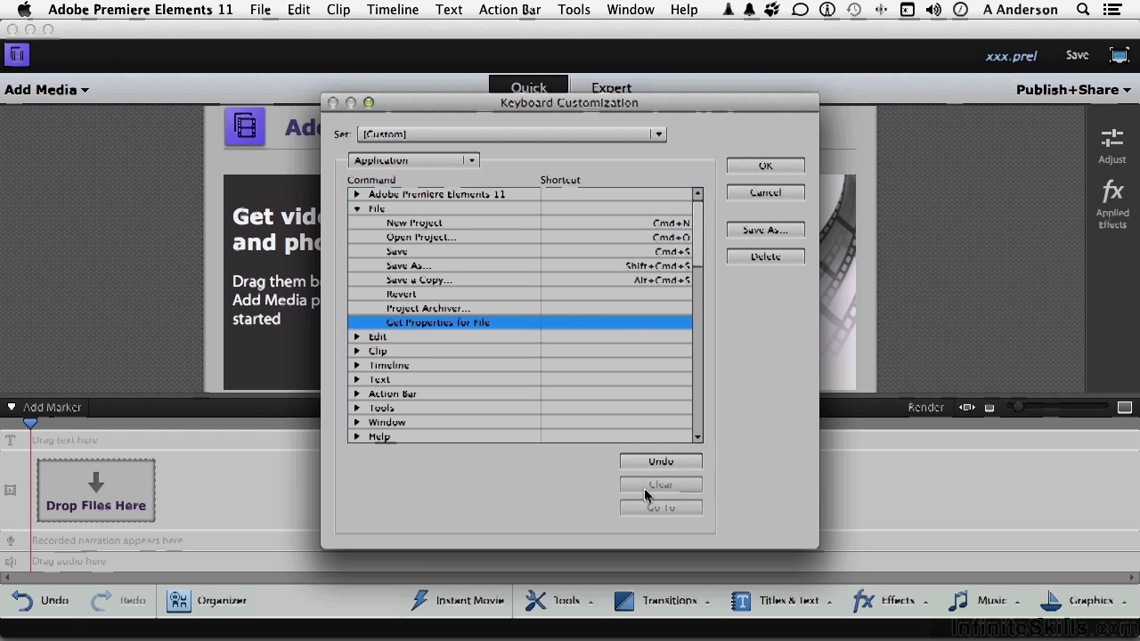
# Try assigning Cmd+C as the shortcut for the Get Properties for File command.
pyautogui.click(623, 347)
pyautogui.click(619, 322)
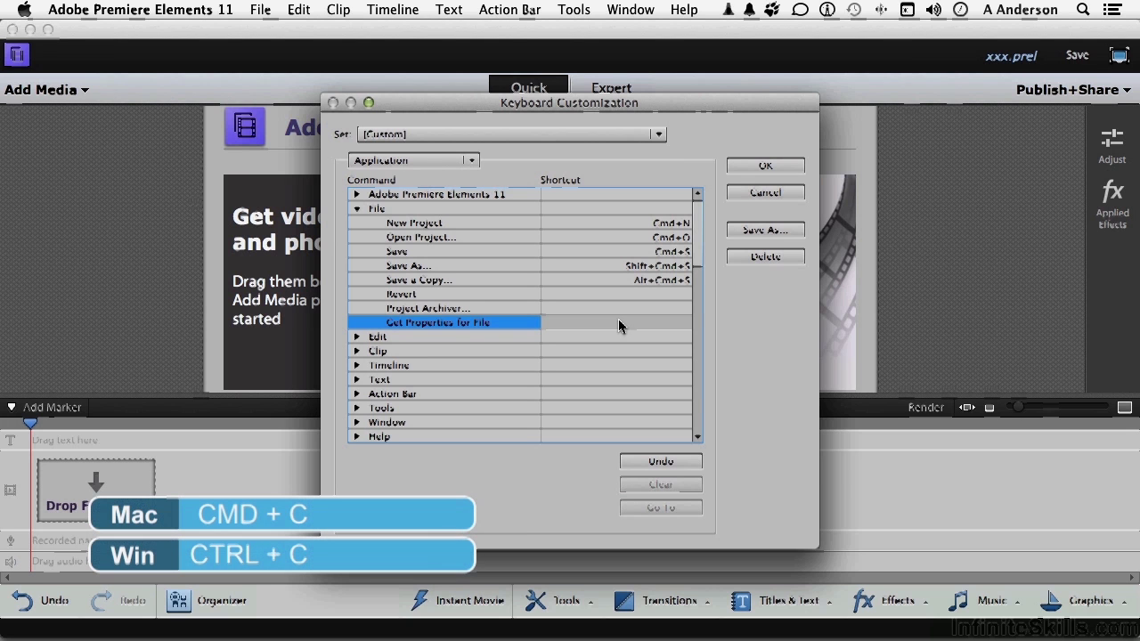
pyautogui.press('super+c')
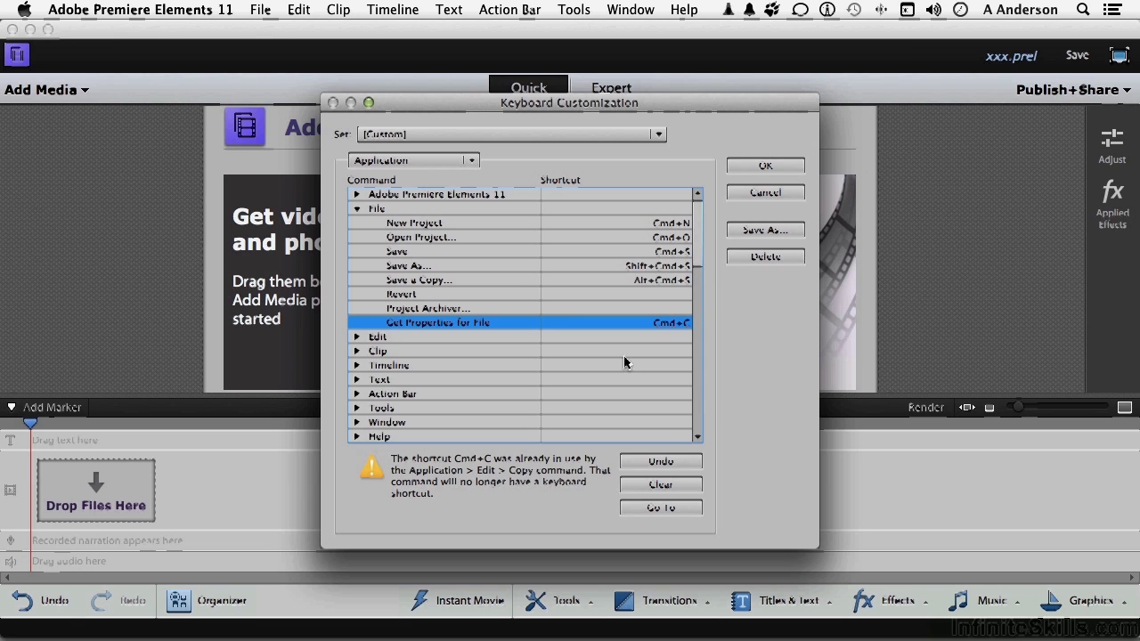
# Clear the conflicting shortcut of Get Properties for File and assign Alt+Cmd+U to it instead.
pyautogui.click(649, 488)
pyautogui.click(667, 326)
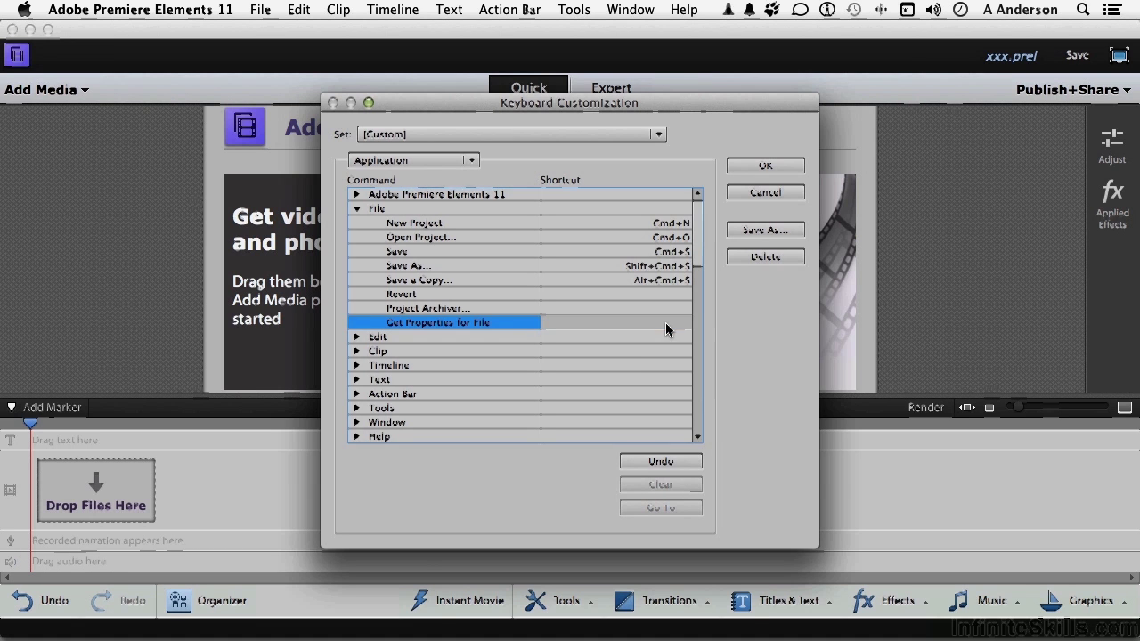
pyautogui.press('alt+super+u')
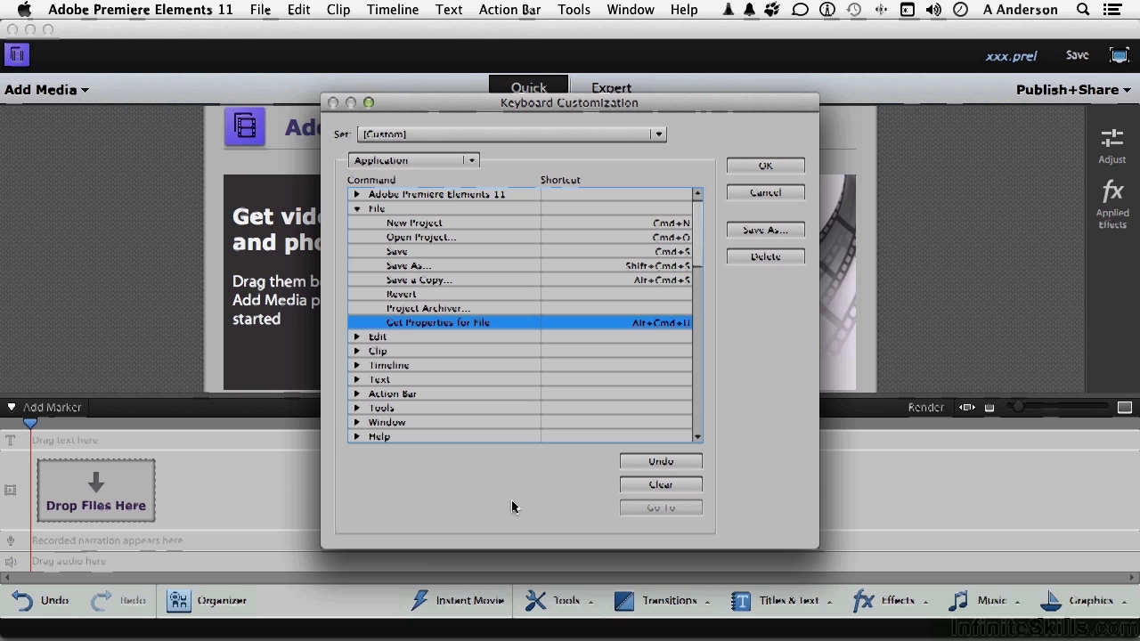
# Save the key set as "My Shortcuts", apply it, and check the shortcut shown for Get Properties for File.
pyautogui.click(757, 232)
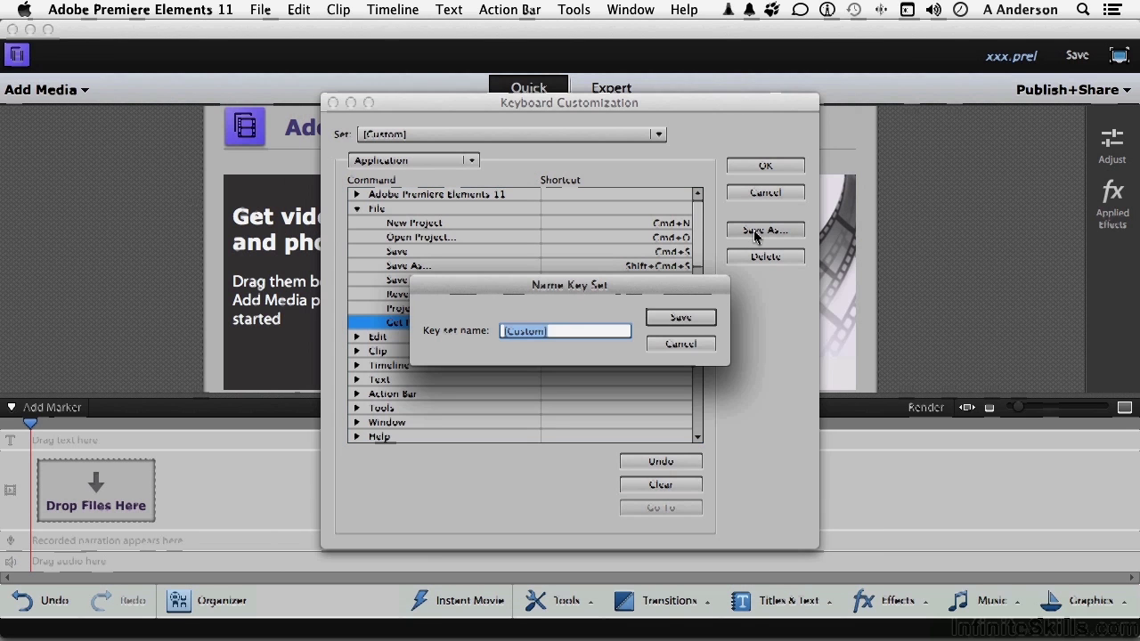
pyautogui.write('My Shortcuts')
pyautogui.click(682, 317)
pyautogui.click(747, 168)
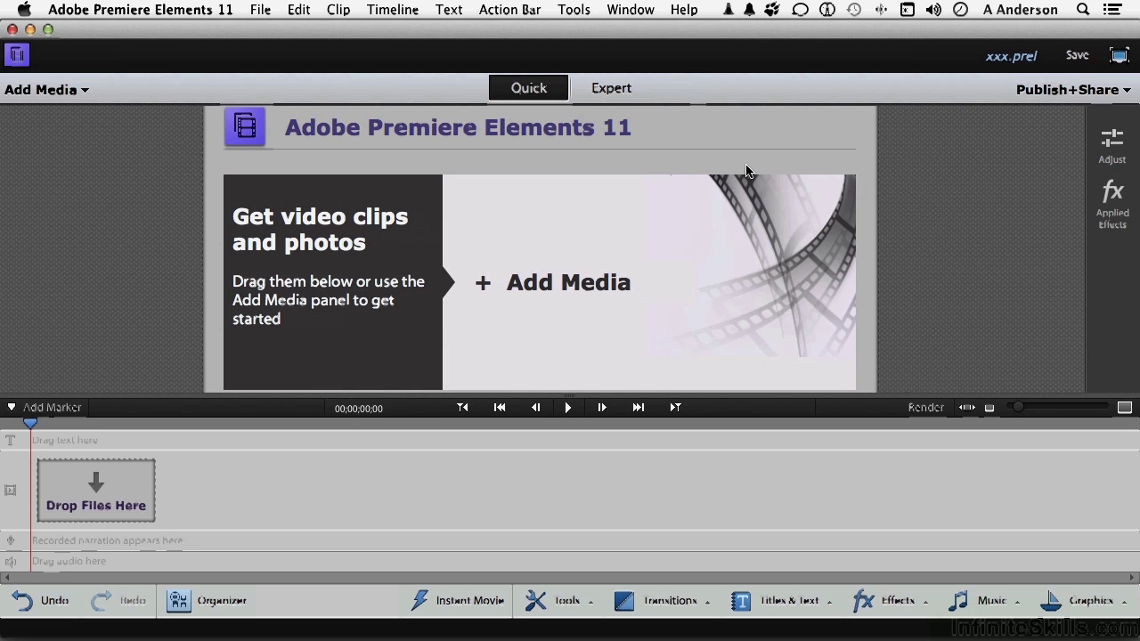
pyautogui.click(263, 11)
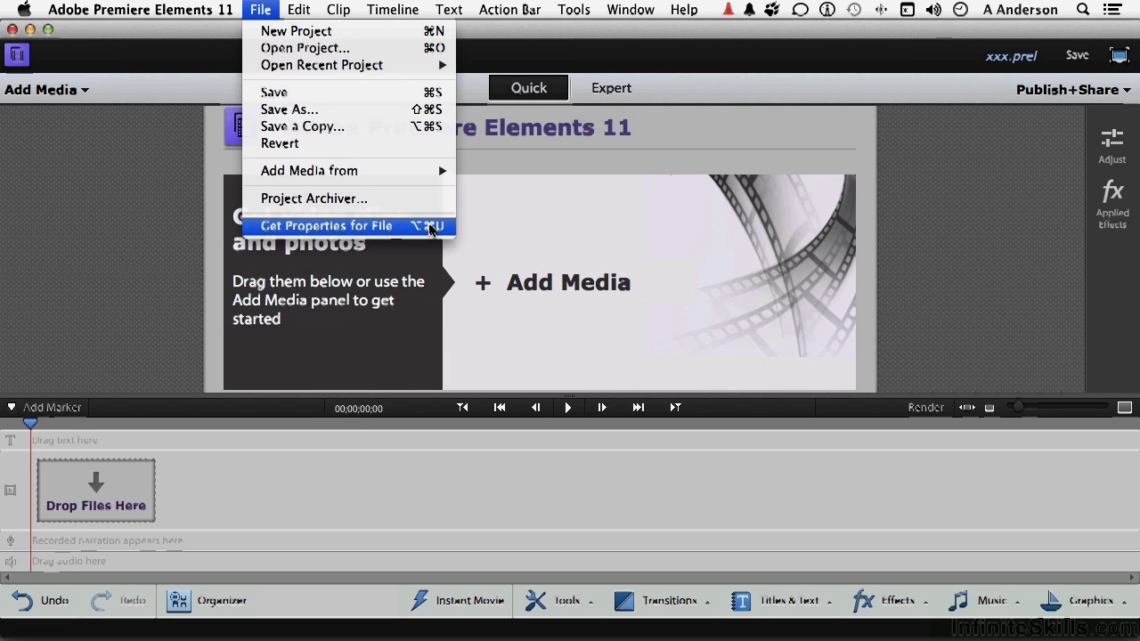
pyautogui.click(119, 198)
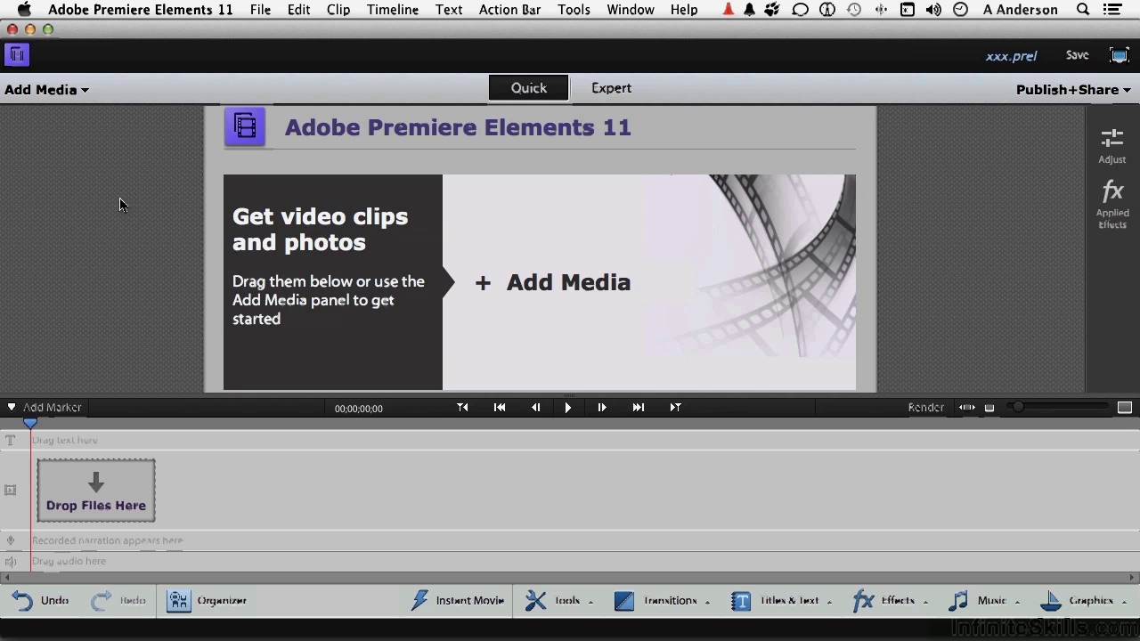
# Delete the My Shortcuts key set in the keyboard customization settings, apply the change, and check the shortcuts of the File commands.
pyautogui.click(298, 9)
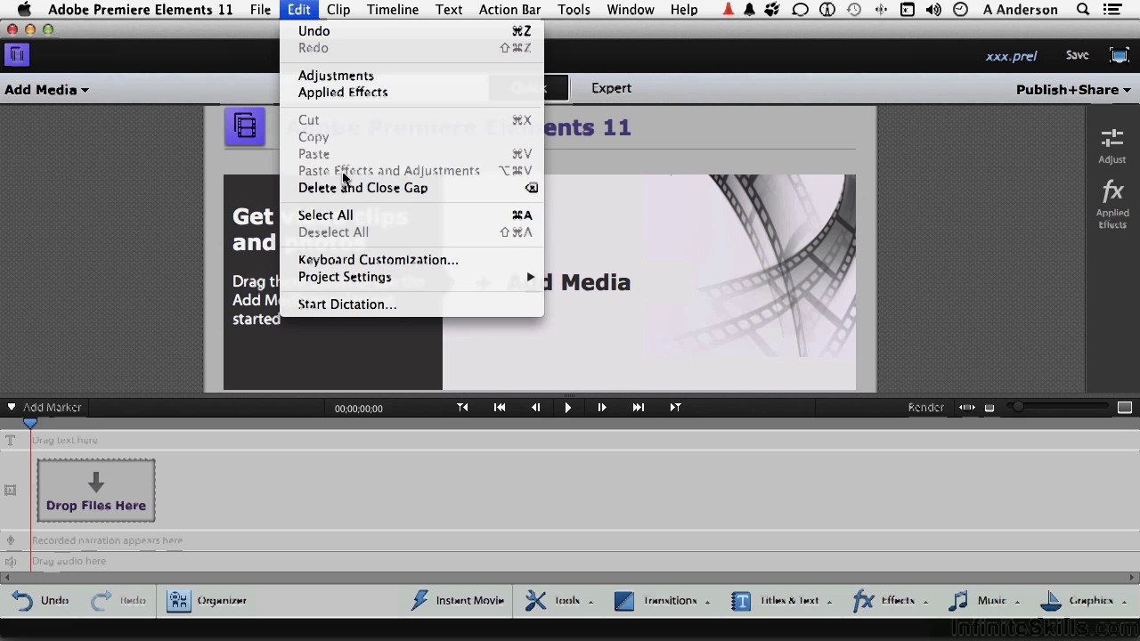
pyautogui.click(353, 260)
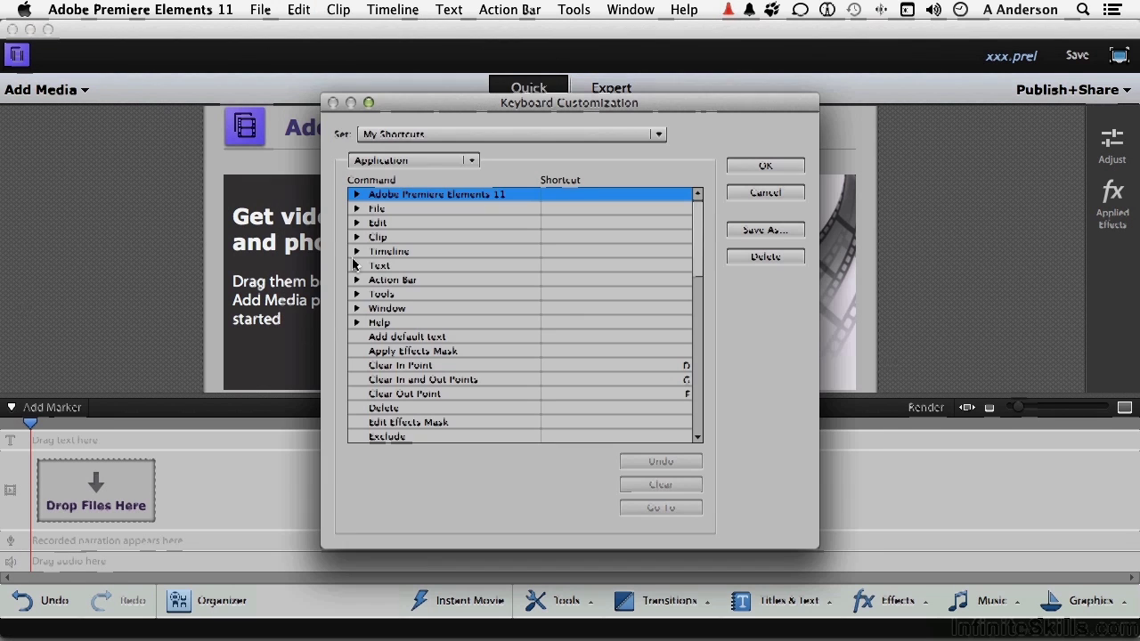
pyautogui.click(381, 136)
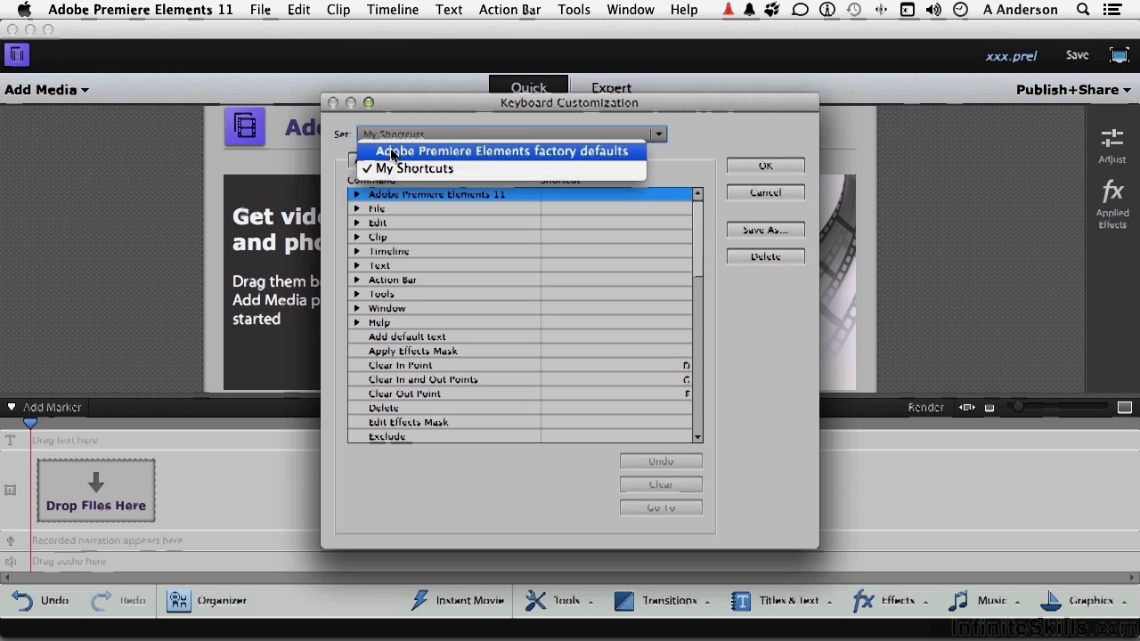
pyautogui.click(703, 145)
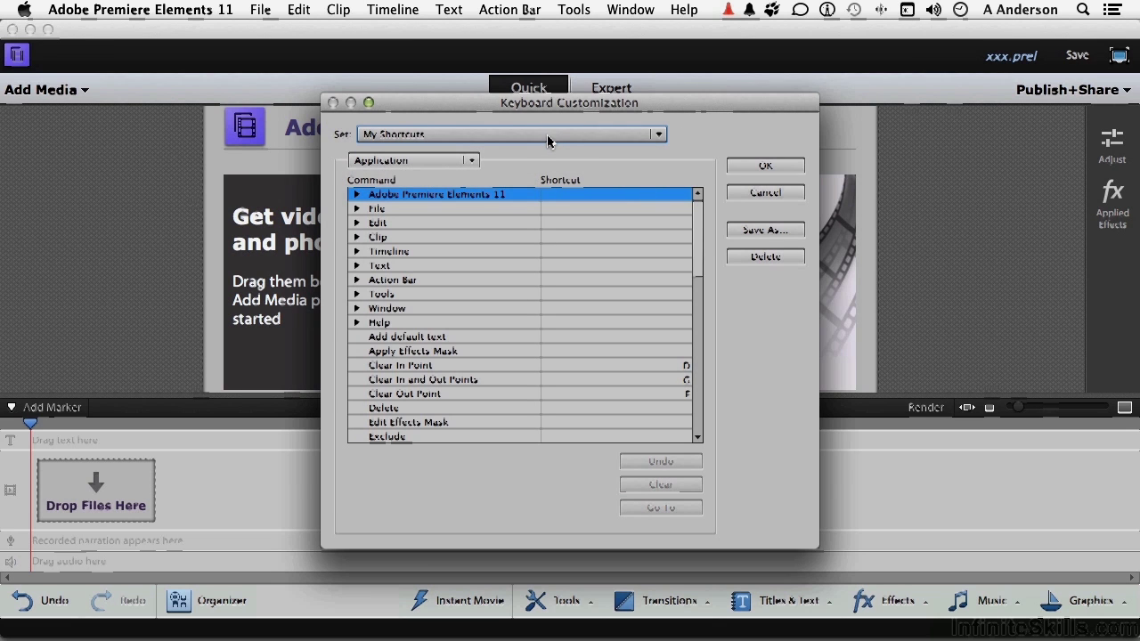
pyautogui.click(766, 256)
pyautogui.click(730, 353)
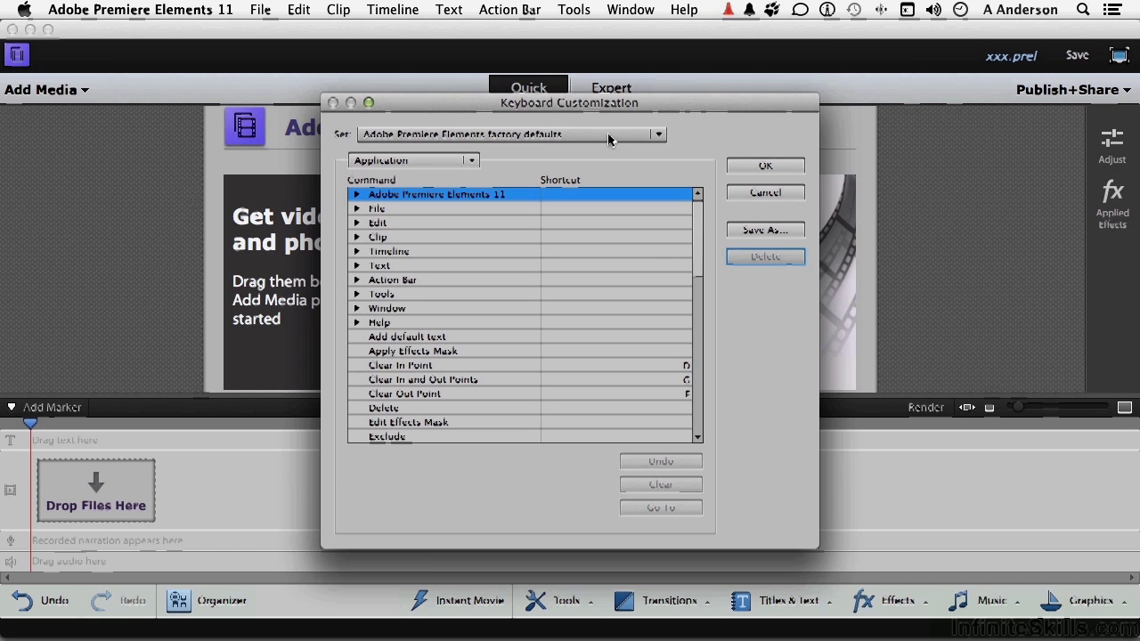
pyautogui.click(736, 165)
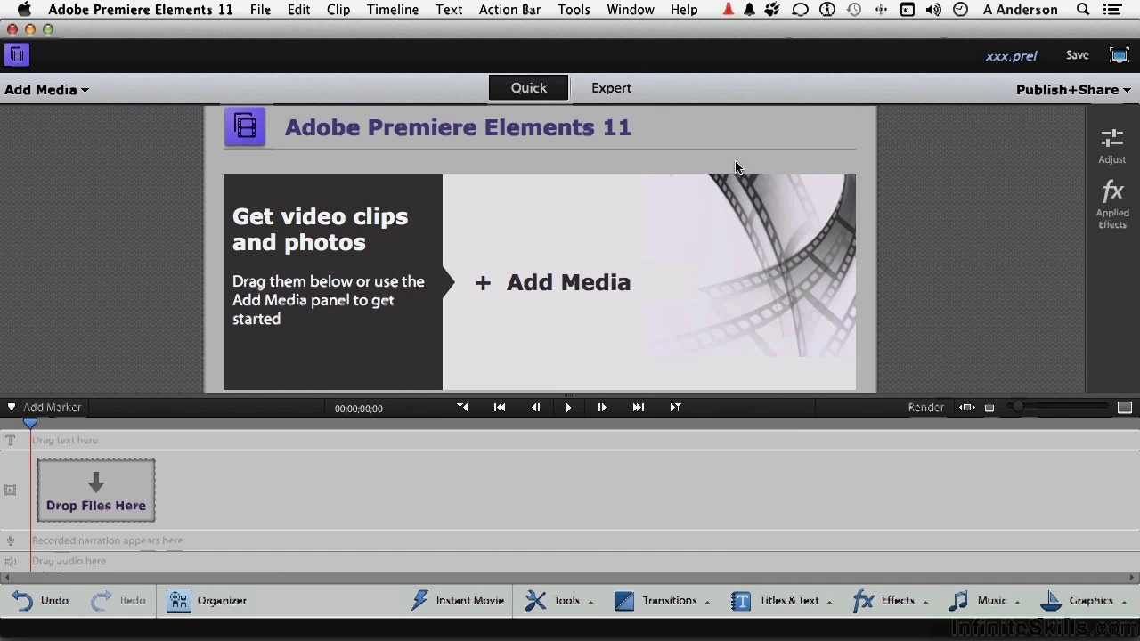
pyautogui.click(260, 9)
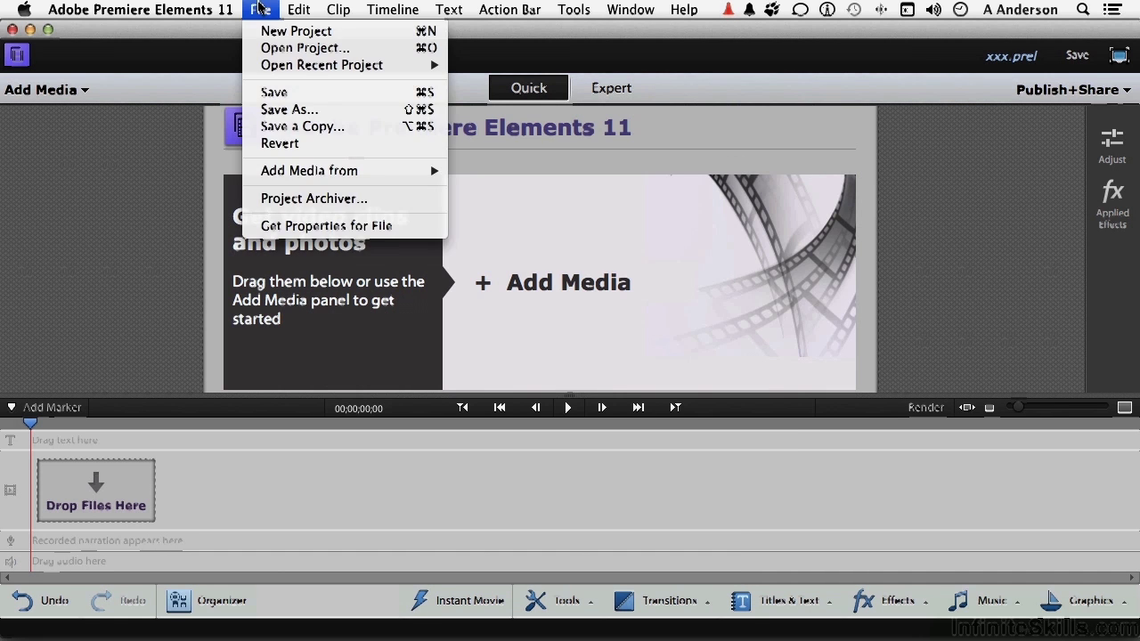
pyautogui.click(337, 10)
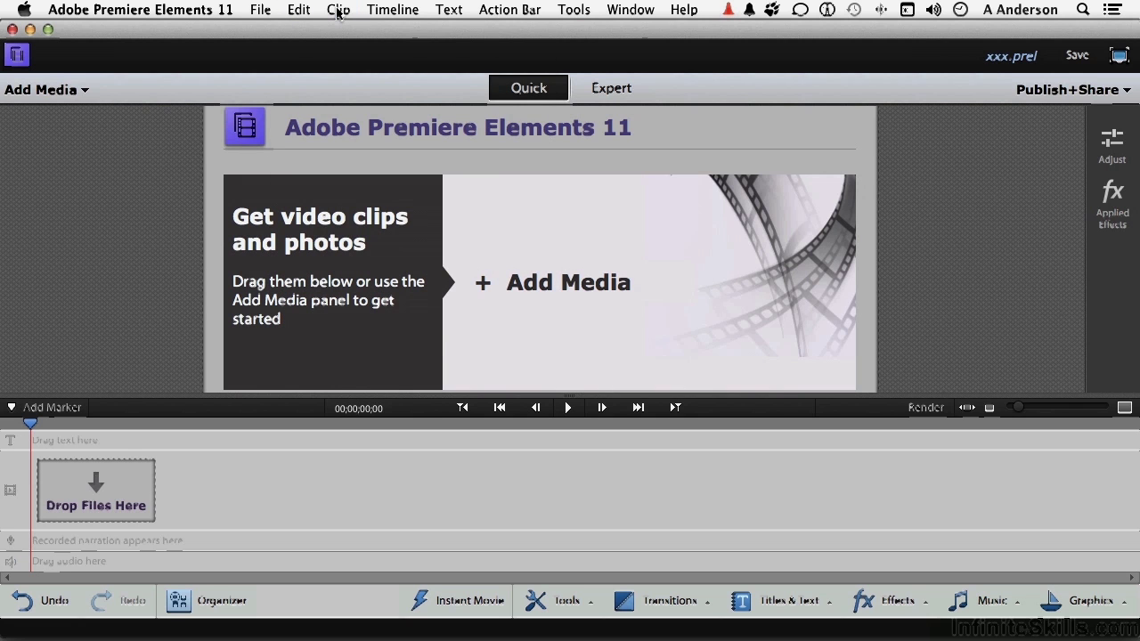